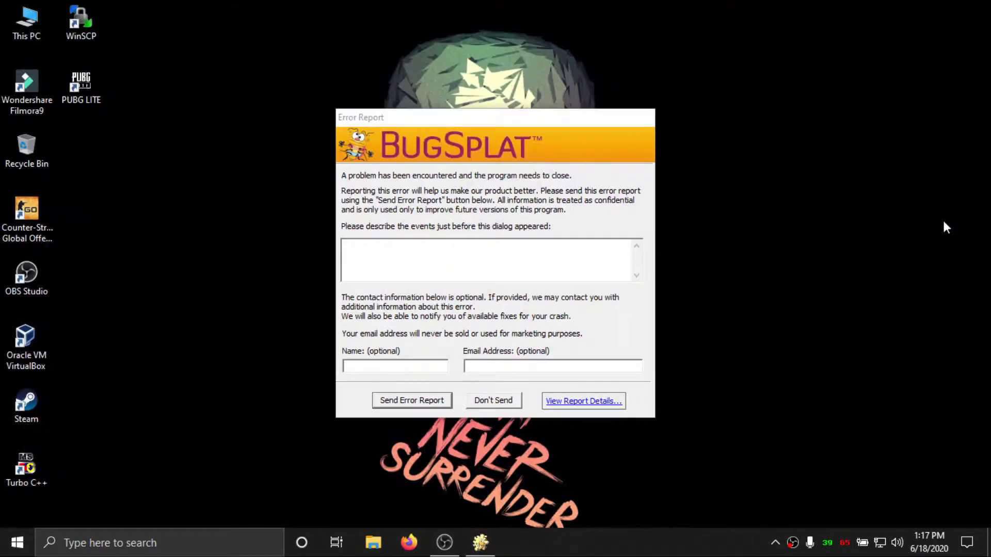
Dismiss the BugSplat error report without sending it and open Device Manager
click(507, 402)
right_click(17, 543)
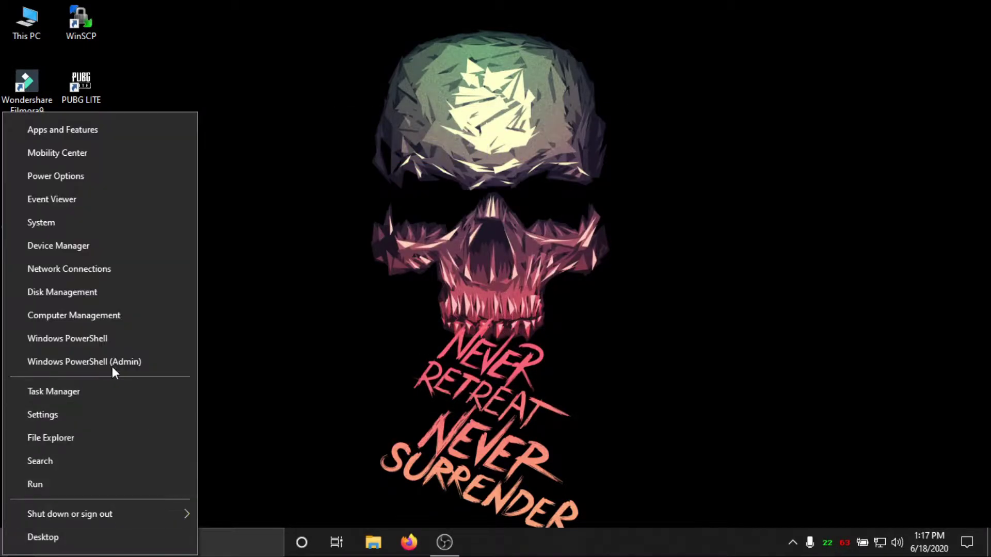
click(113, 246)
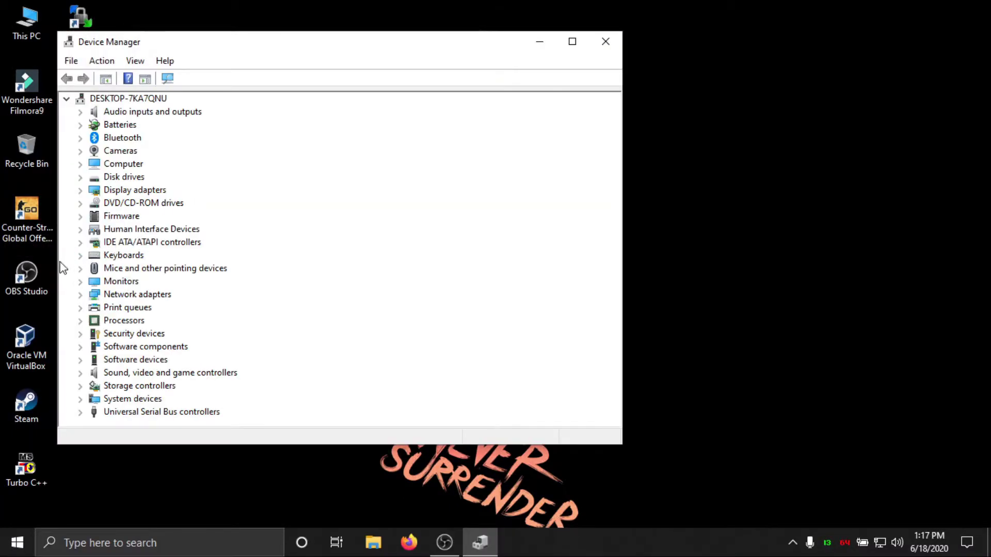
Expand the display adapters in the device list and scan for hardware changes from Intel(R) HD Graphics 620
click(81, 245)
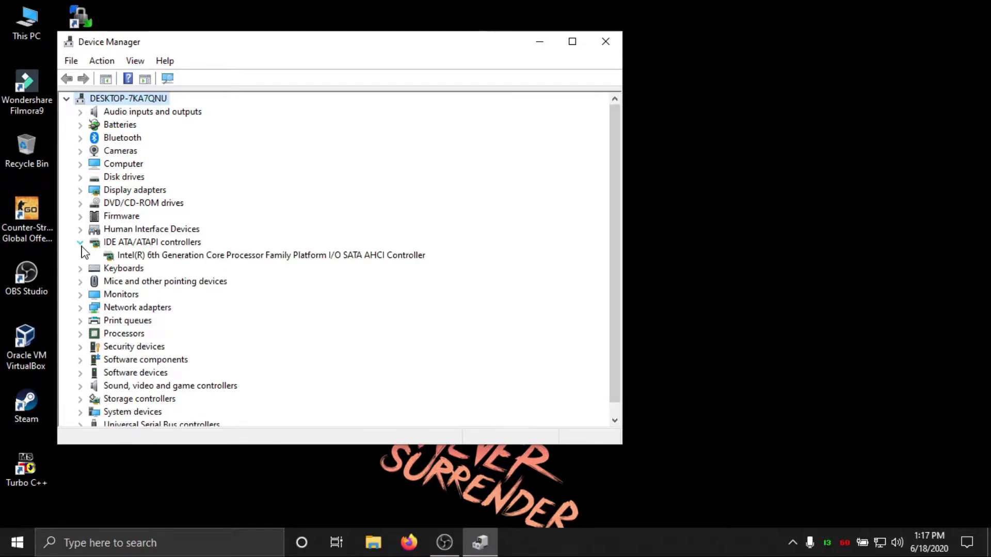
click(81, 245)
click(81, 192)
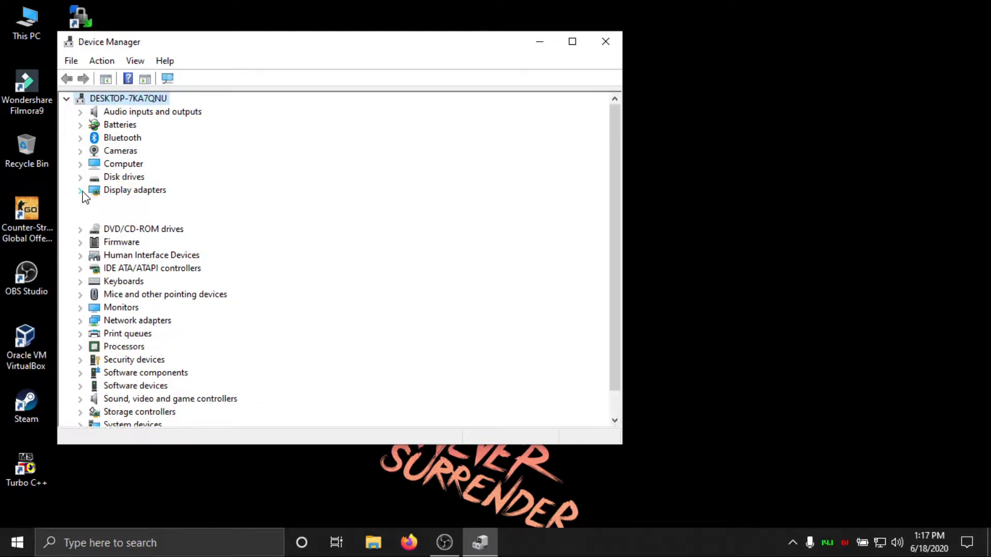
click(196, 217)
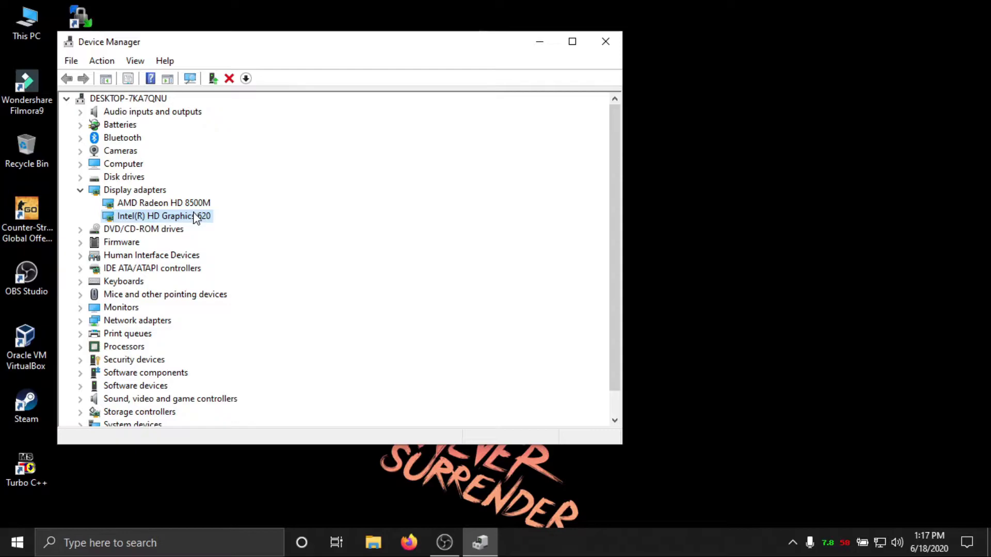
right_click(194, 212)
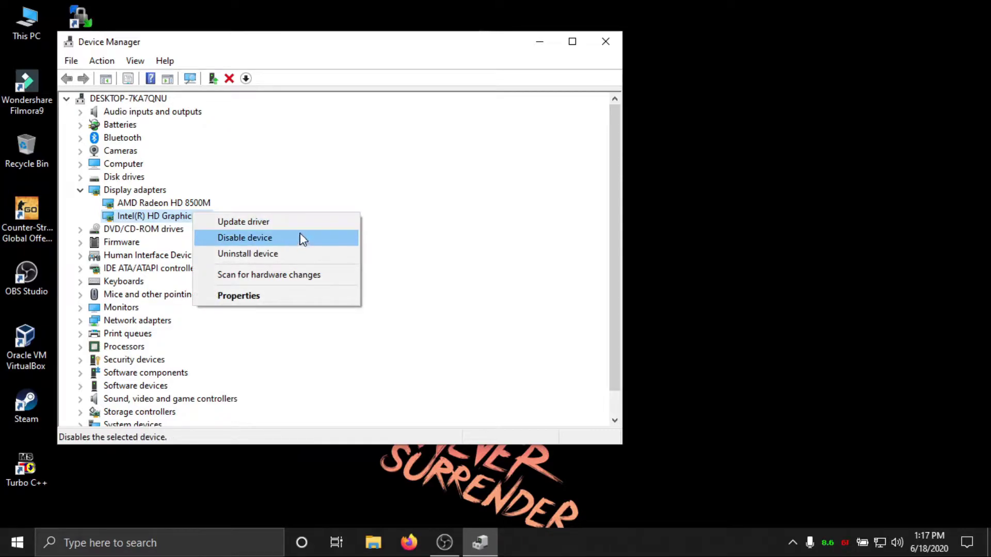
click(299, 278)
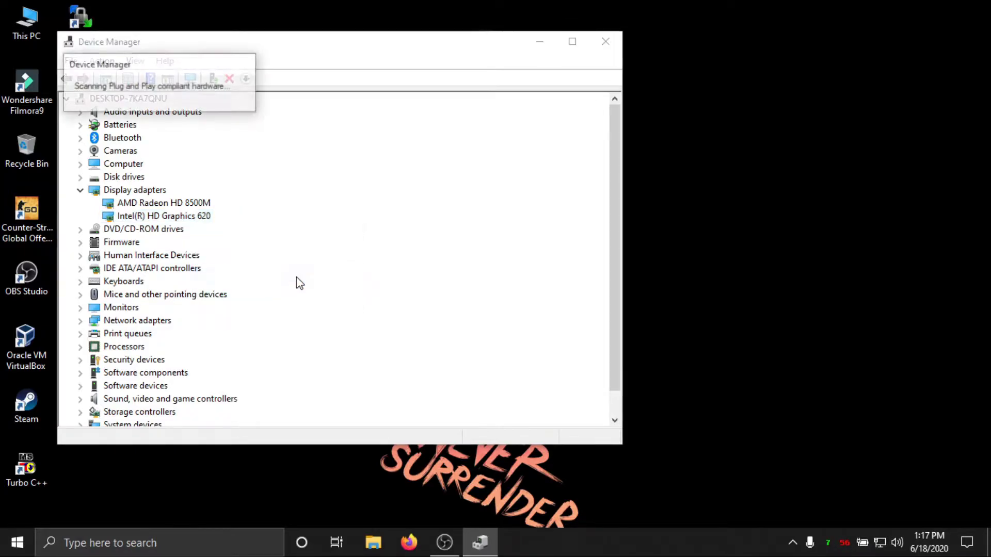
Search automatically for updated driver software from the driver properties of Intel(R) HD Graphics 620, and close the dialogs
right_click(195, 219)
click(264, 296)
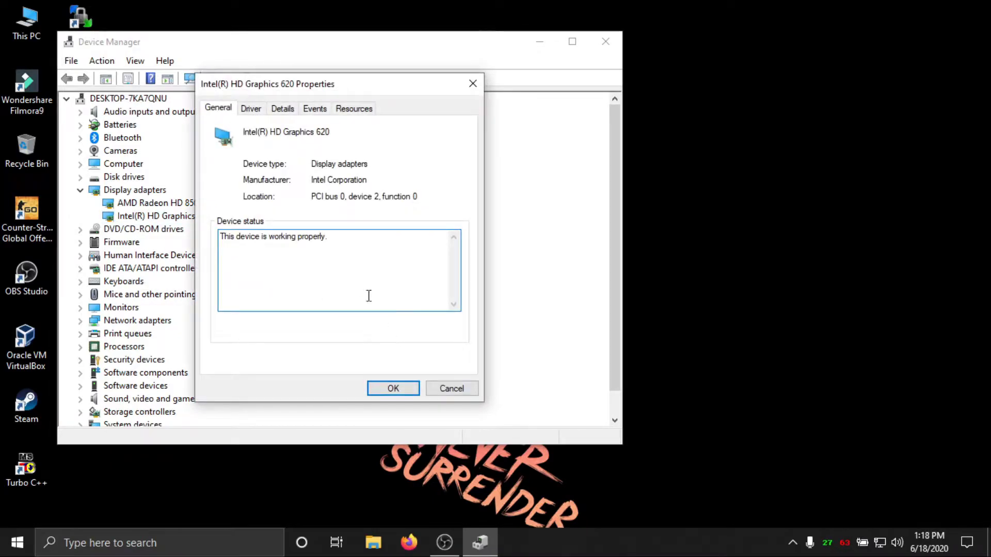
click(252, 110)
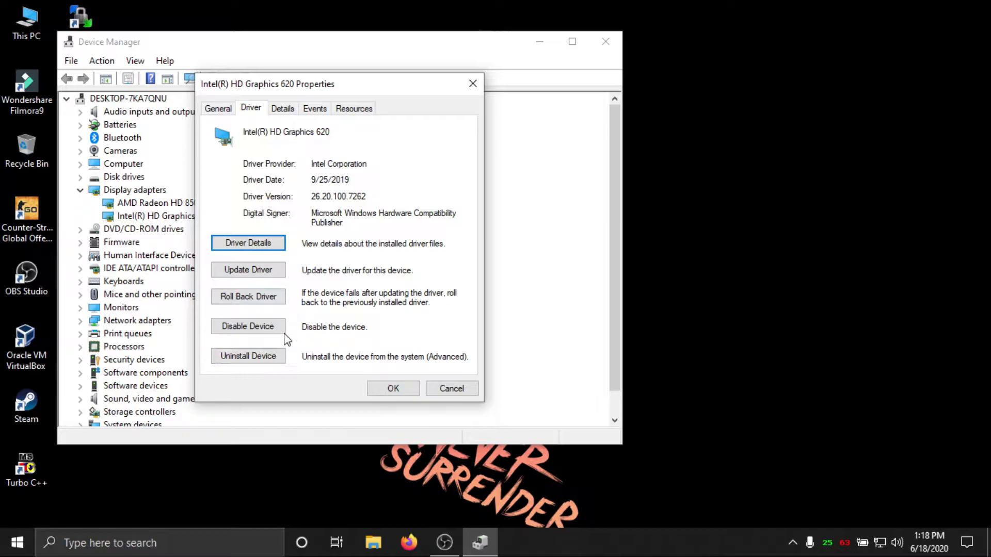
click(268, 271)
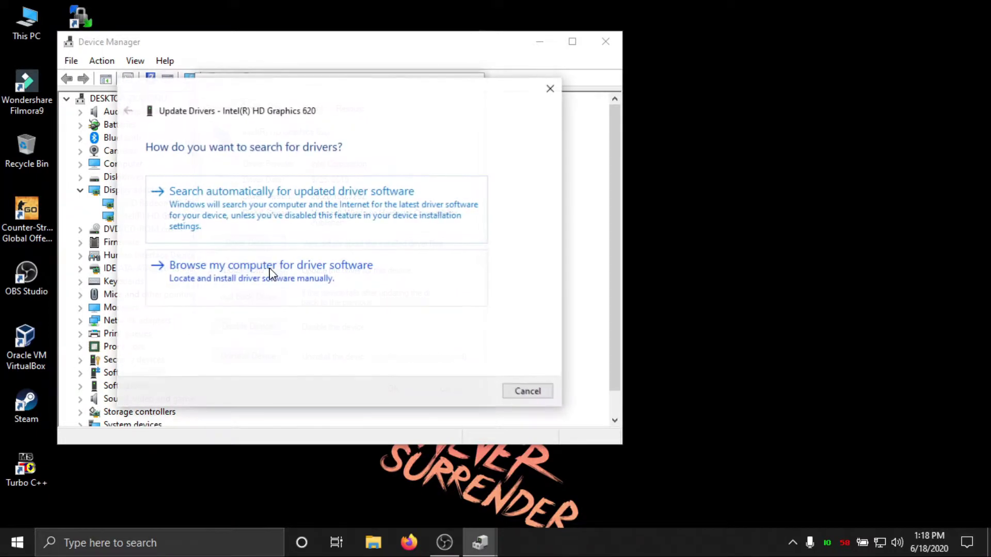
click(327, 192)
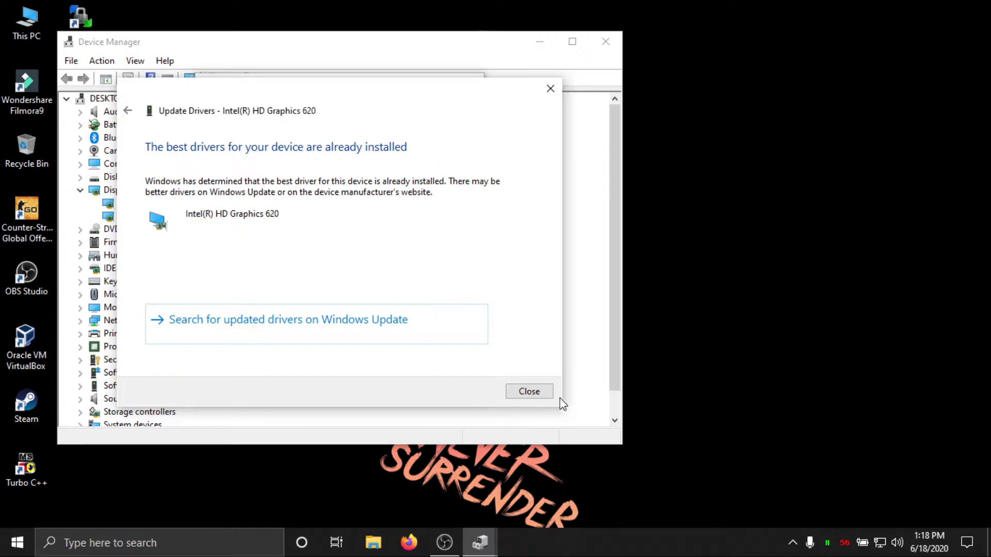
click(529, 391)
click(403, 391)
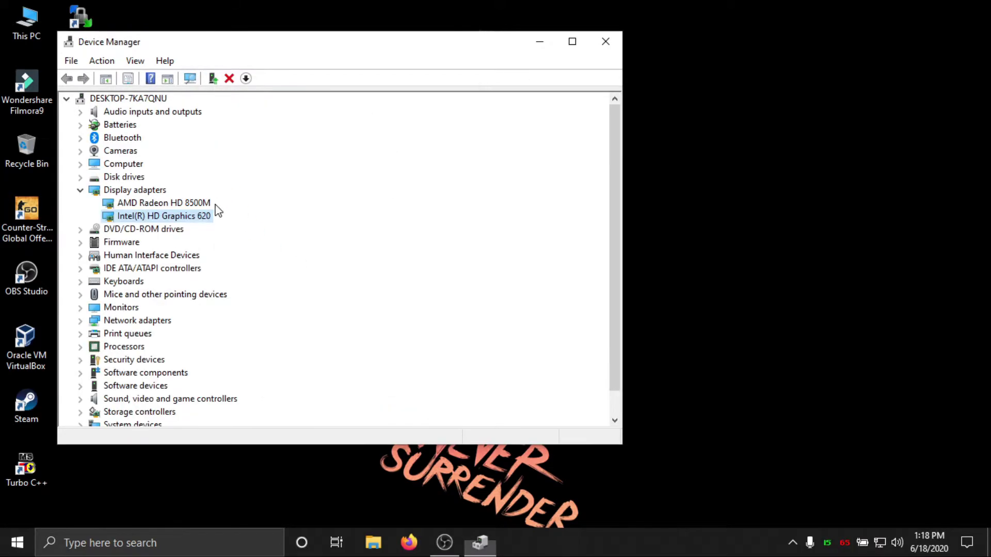
Run an automatic search for updated driver software for the AMD Radeon HD 8500M adapter
click(177, 204)
right_click(178, 204)
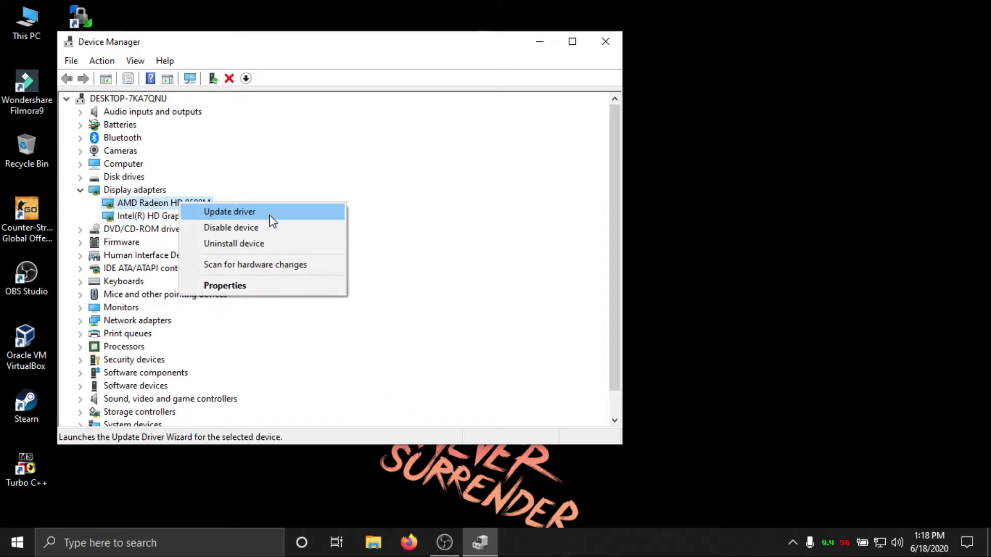
click(296, 221)
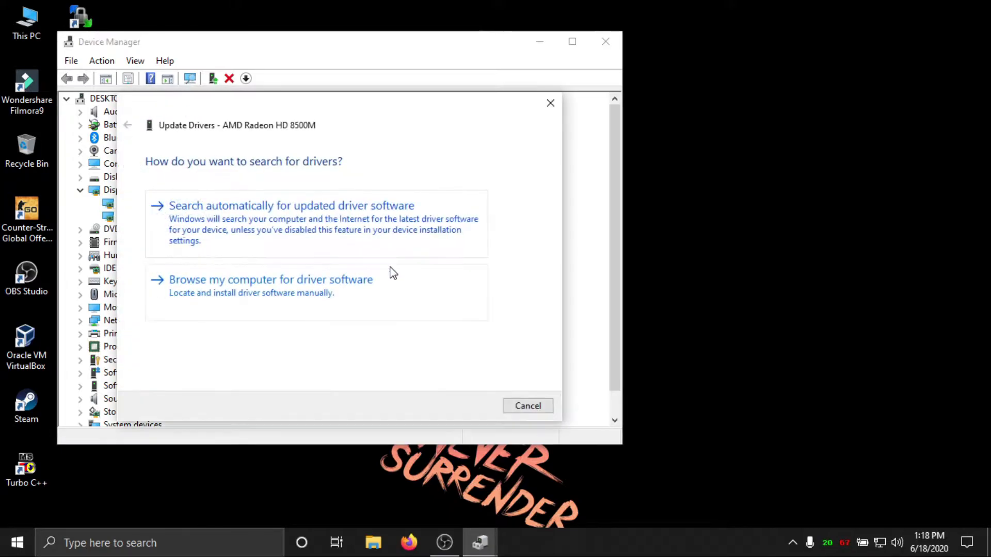
click(365, 223)
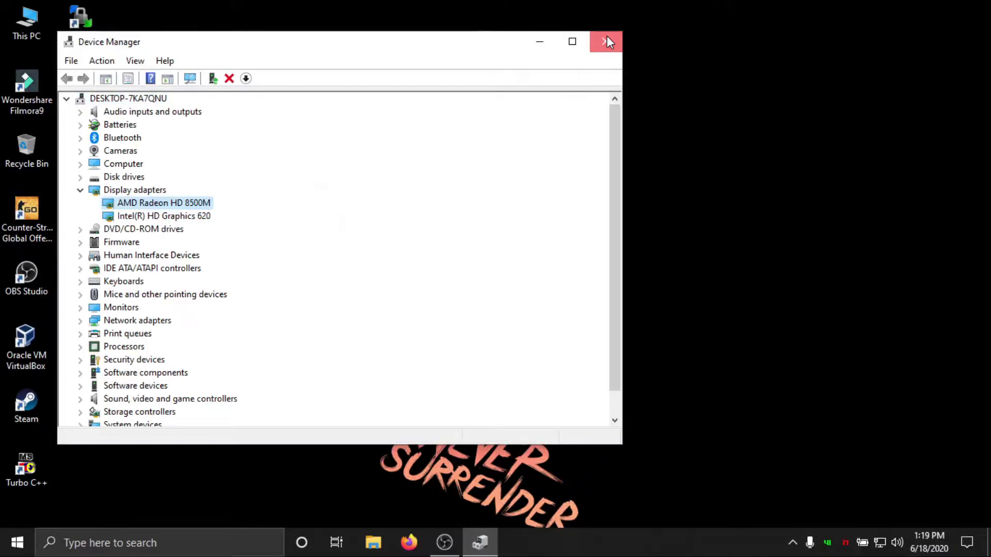
Close Device Manager and bring up the Windows search
click(606, 41)
right_click(607, 41)
click(679, 103)
key(super)
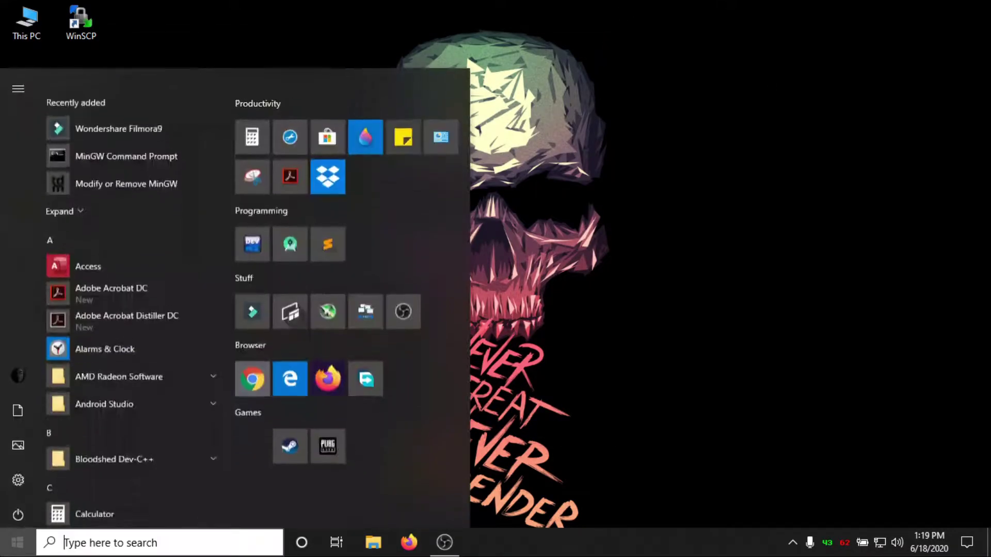
text(didi)
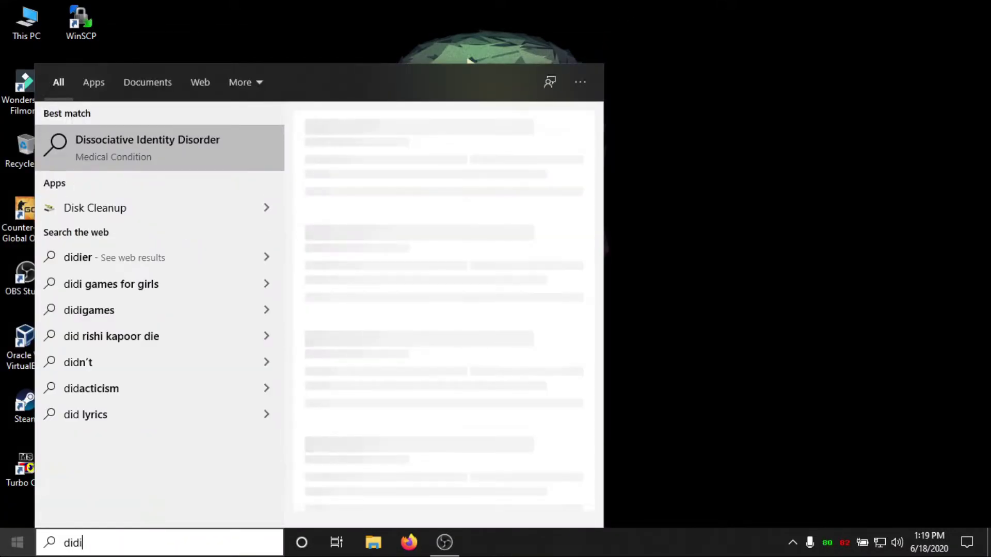
key(BackSpace)
key(BackSpace)
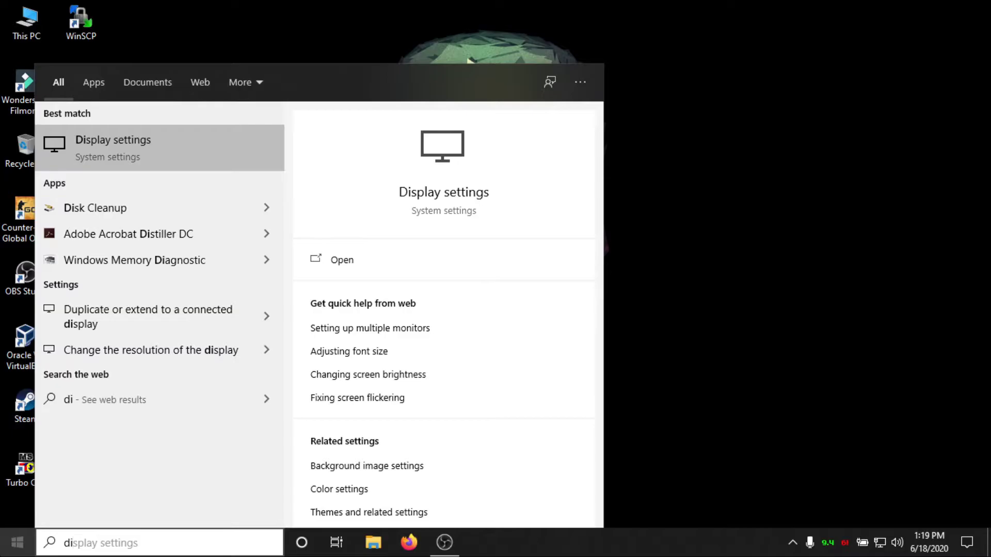
key(BackSpace)
key(BackSpace)
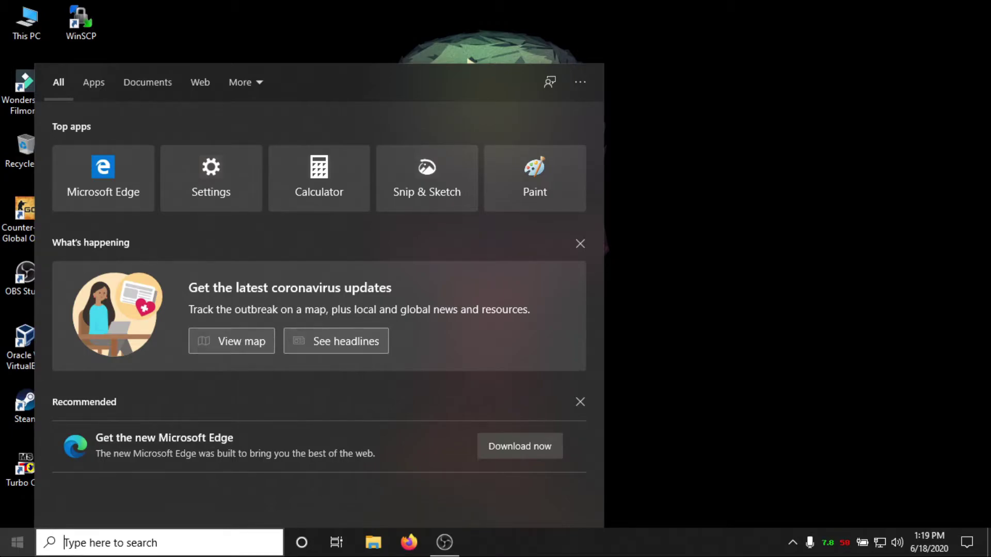
text(di)
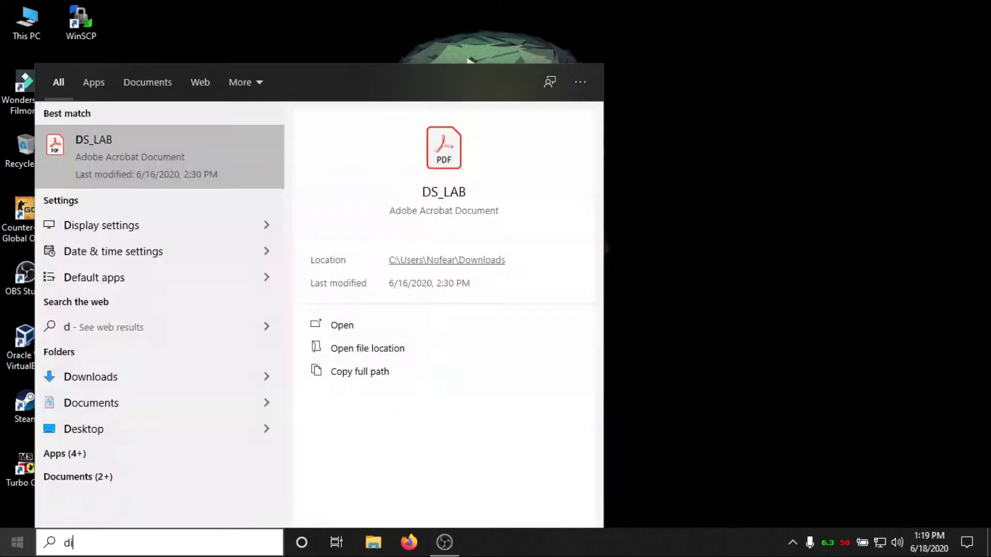
text(rectx)
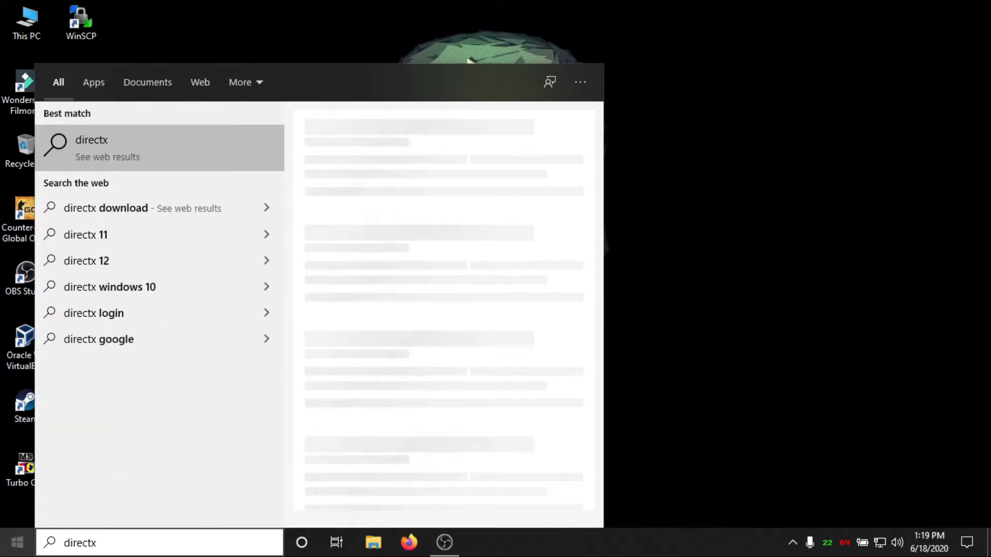
key(BackSpace)
key(BackSpace)
key(BackSpace)
key(BackSpace)
key(BackSpace)
key(BackSpace)
key(BackSpace)
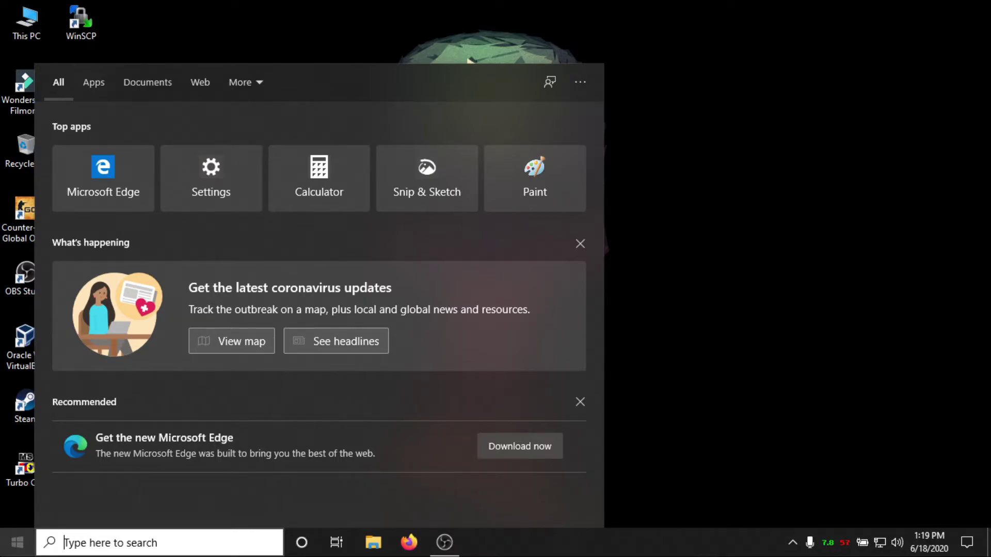
Find dxdiag with the Windows search, run it as administrator and agree to check the drivers' digital signatures
text(dx)
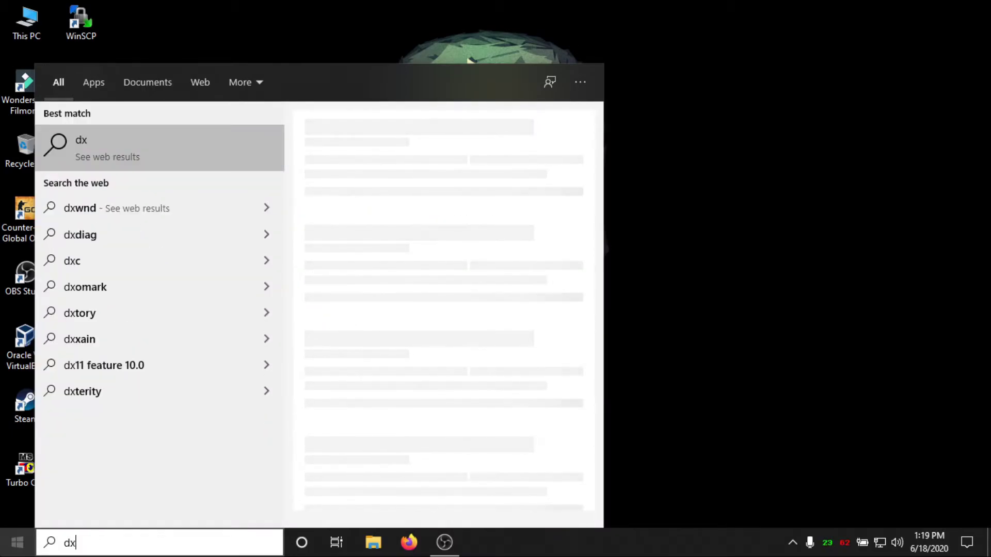
text(diag)
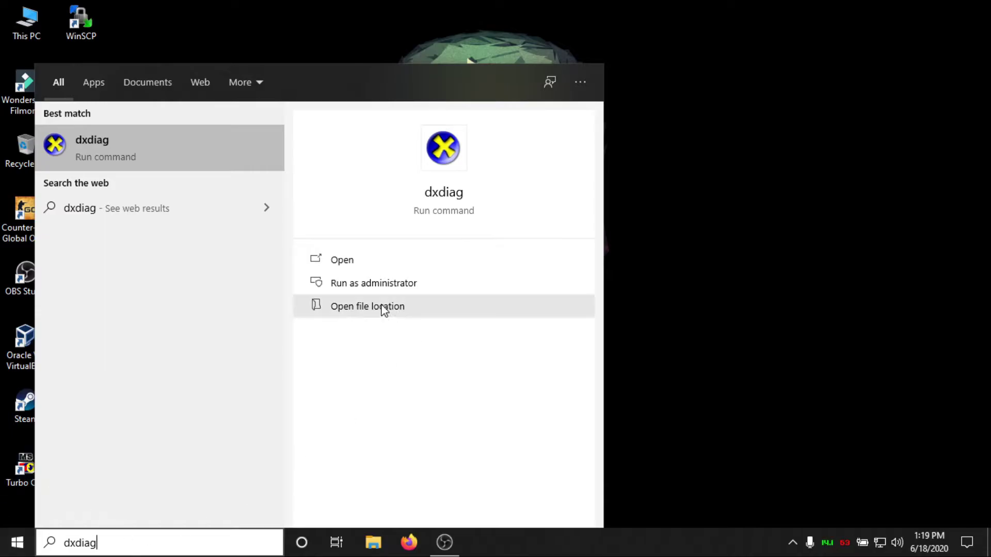
click(401, 289)
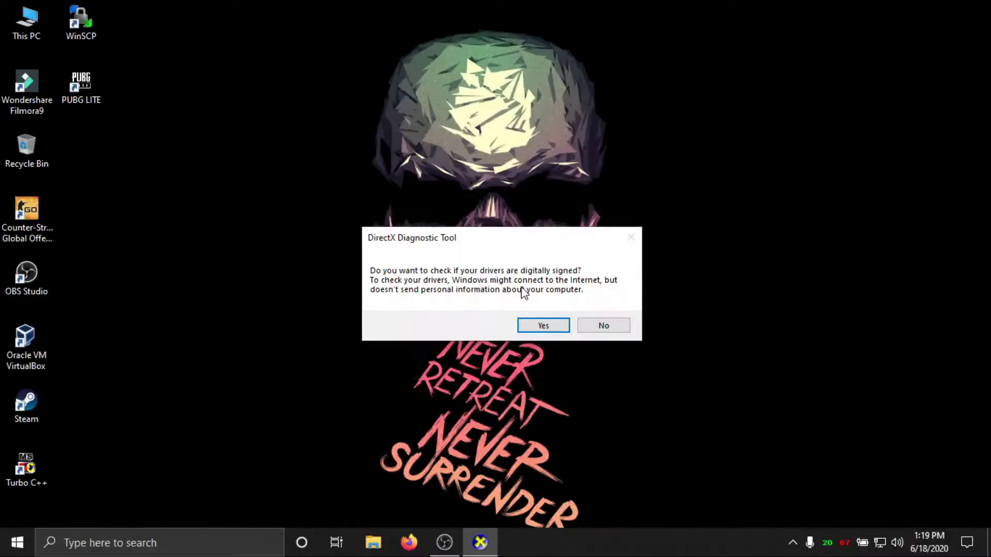
click(539, 326)
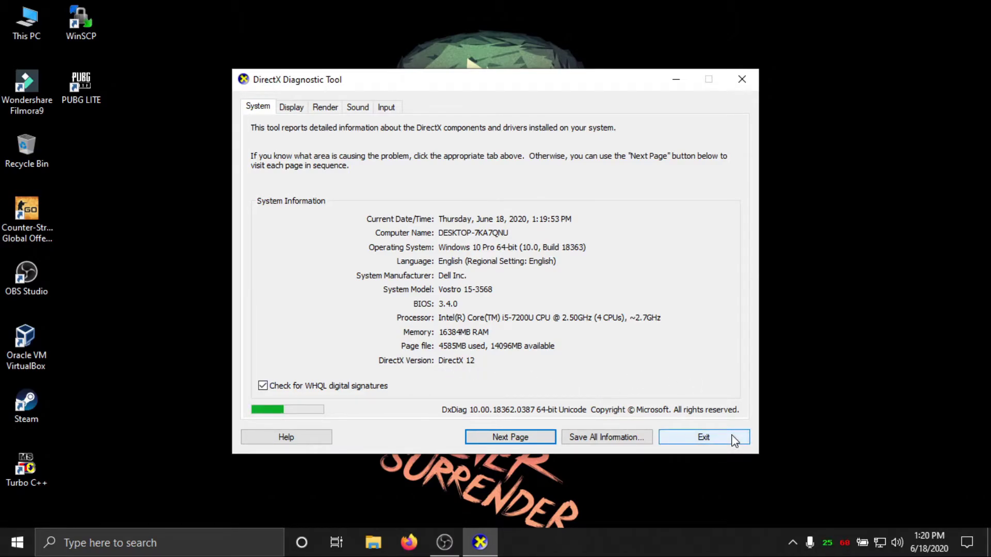
Review the display, render and system information in the DirectX Diagnostic Tool, and exit it
click(291, 109)
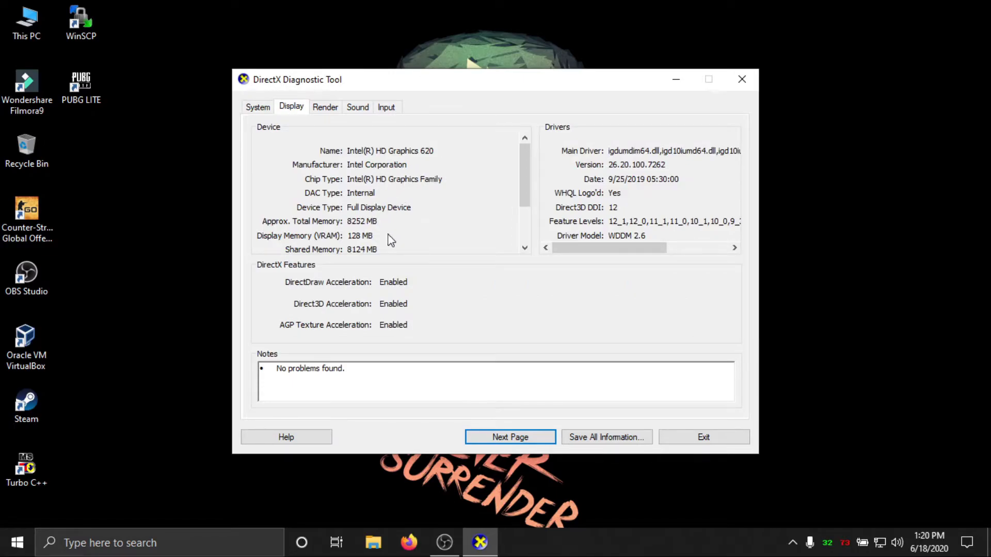
click(329, 108)
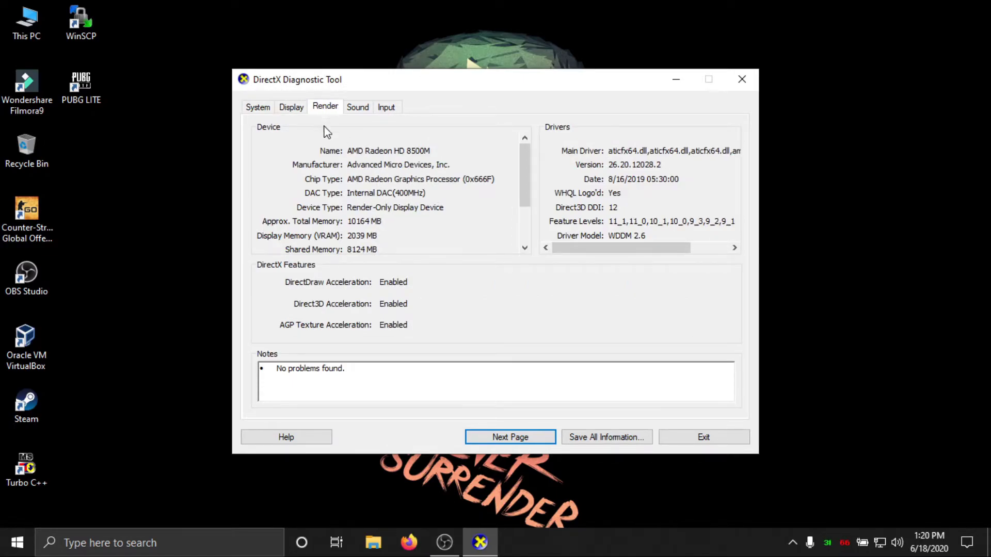
drag(524, 195, 524, 240)
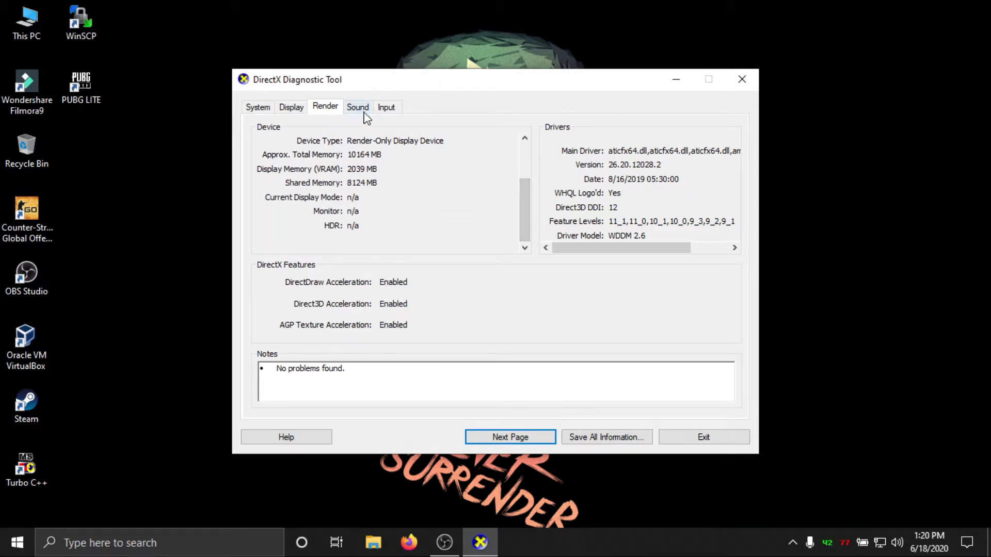
click(258, 107)
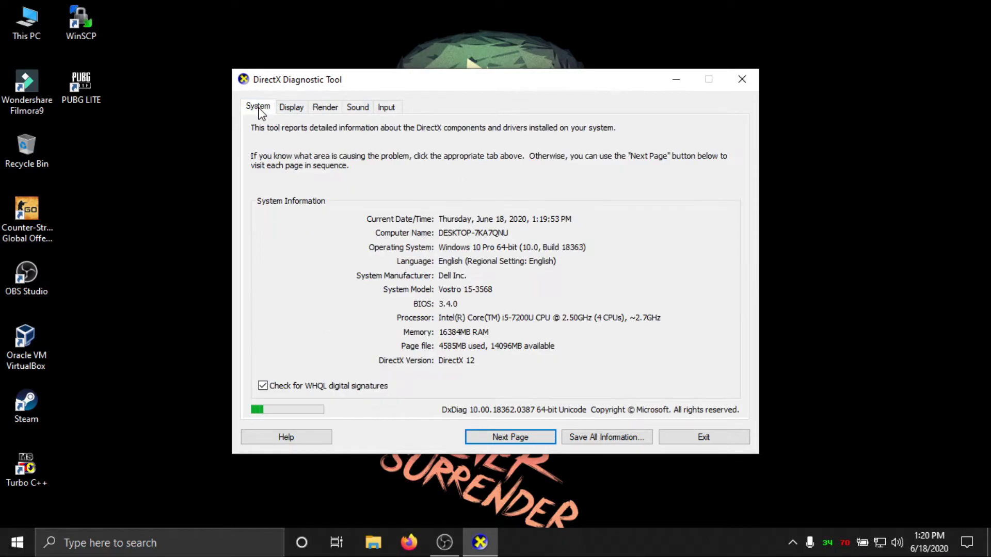
click(712, 443)
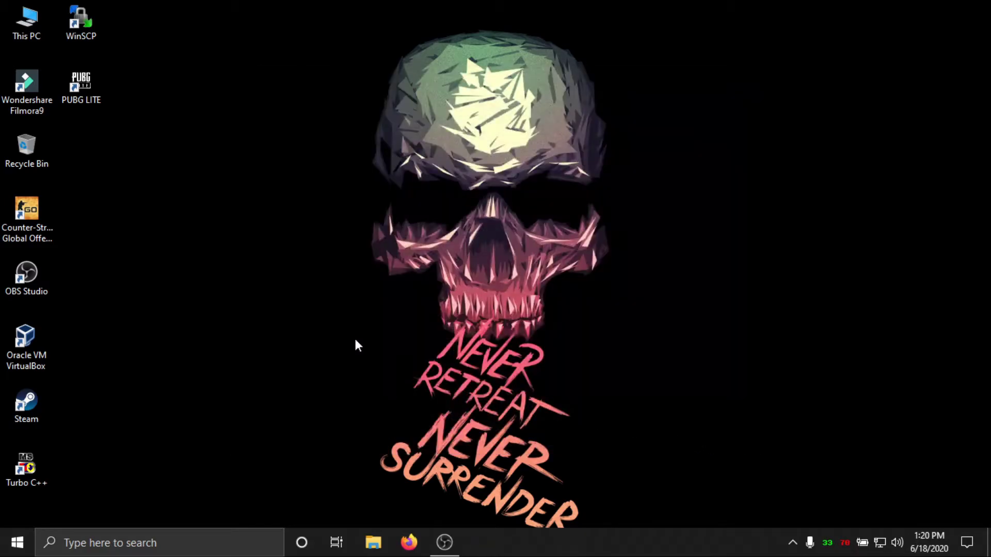
Open the file location of the Wondershare Filmora9 desktop shortcut and find the runtime_config file there
right_click(38, 83)
click(117, 109)
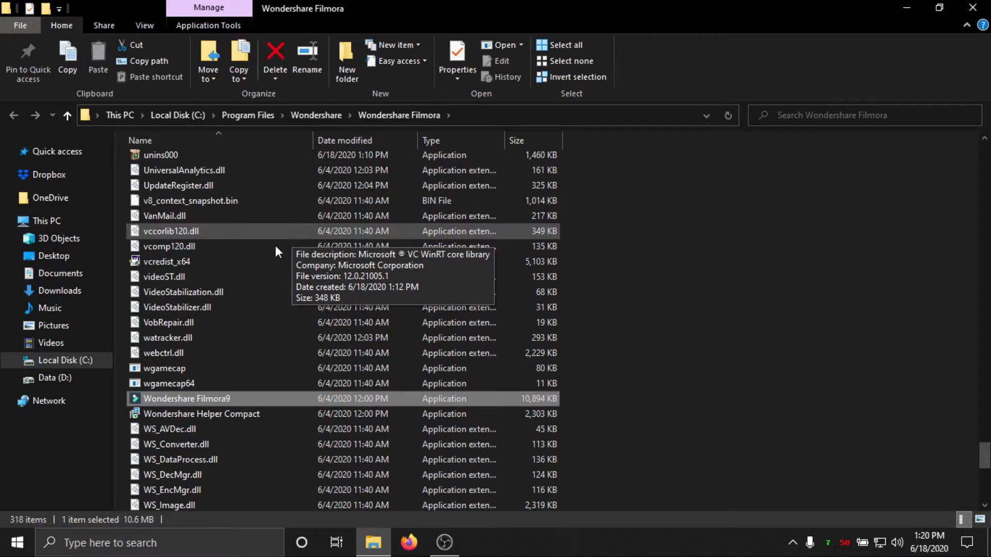
scroll(298, 330, down, 3)
scroll(292, 371, down, 6)
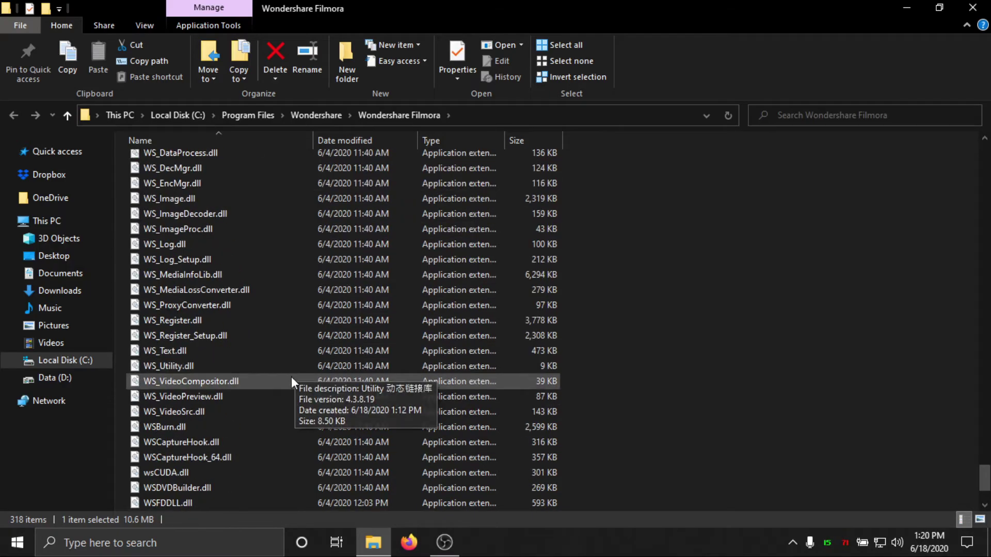
text(runtime)
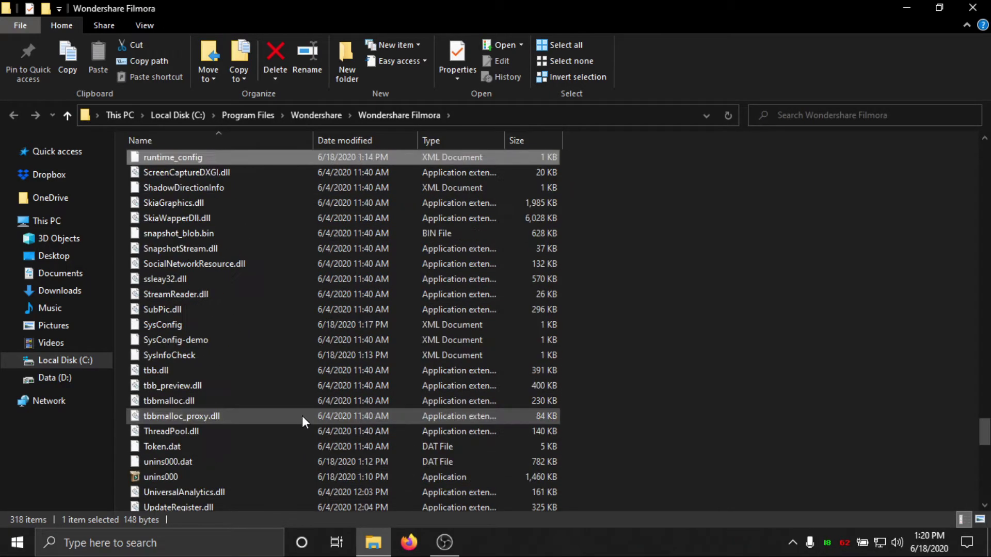
right_click(247, 157)
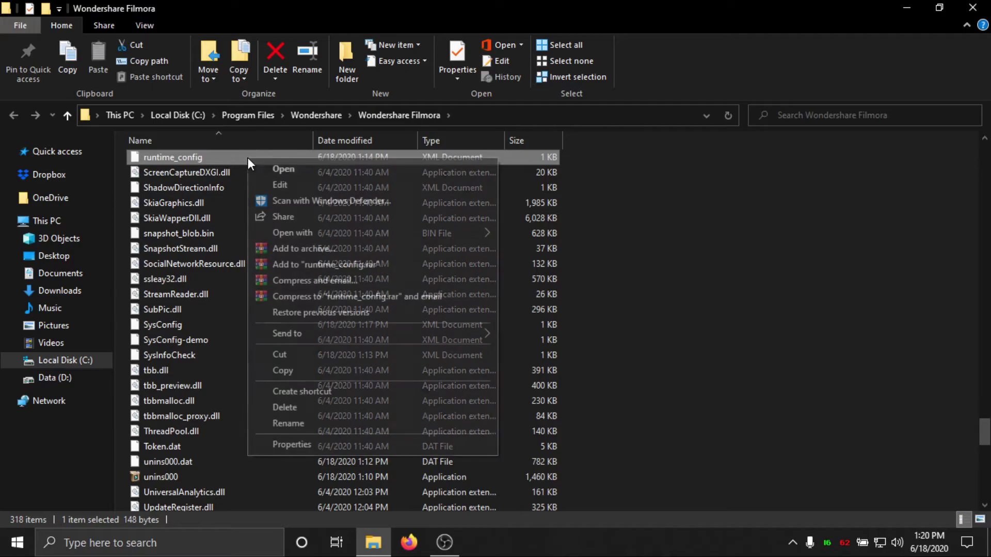
click(319, 183)
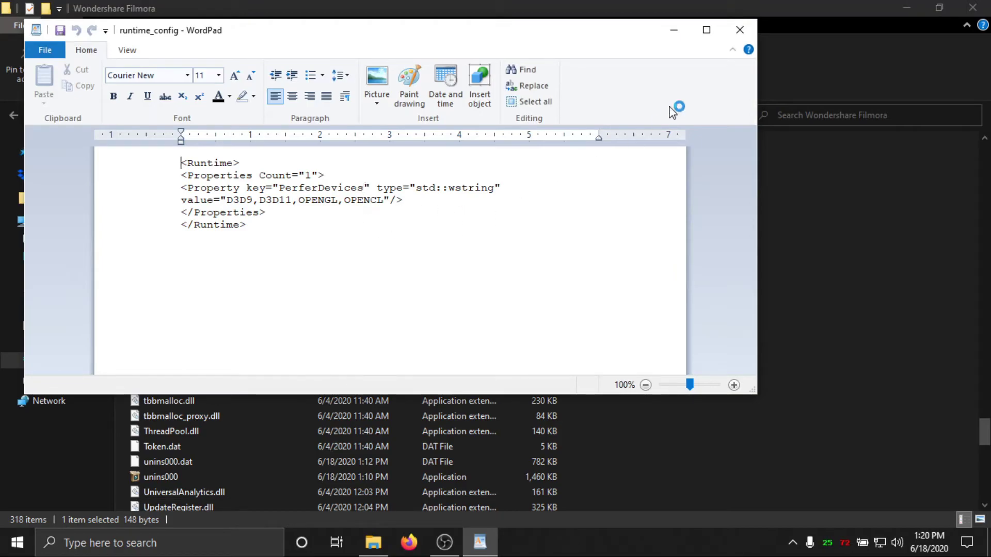
click(740, 30)
Open the runtime_config XML file with Notepad
right_click(313, 162)
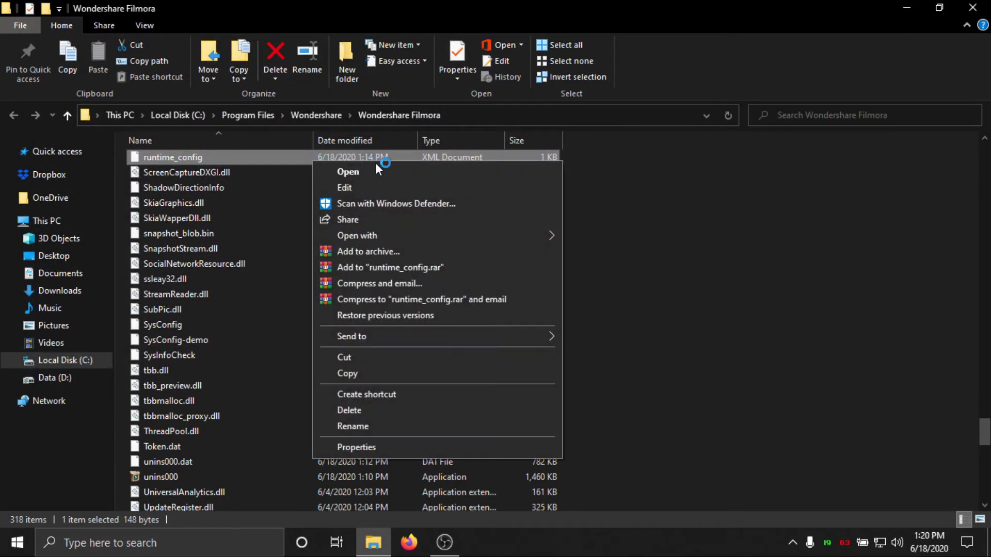
mouse_move(457, 239)
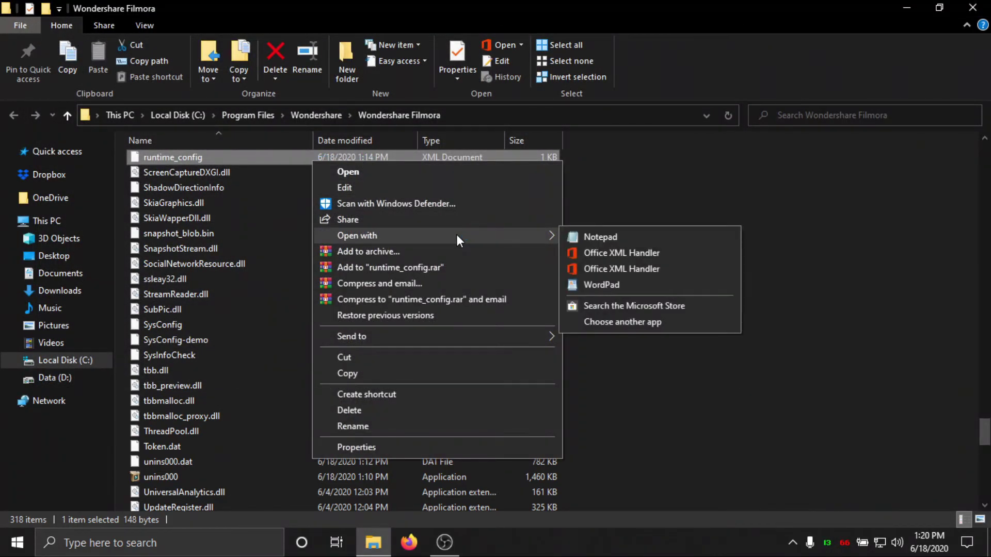
click(638, 236)
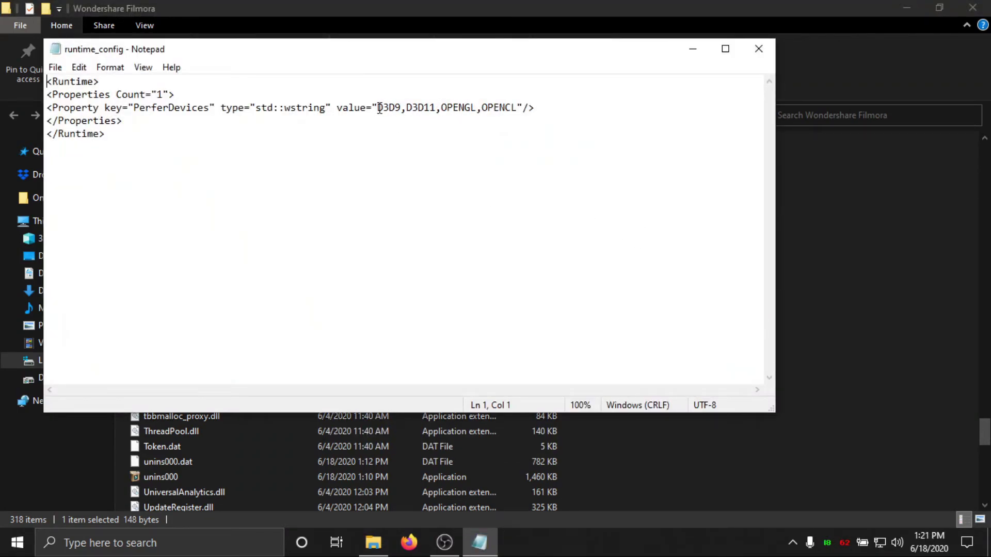
Replace the device list in the PerferDevices property's value with D3D12, save runtime_config and close it
drag(377, 107, 519, 105)
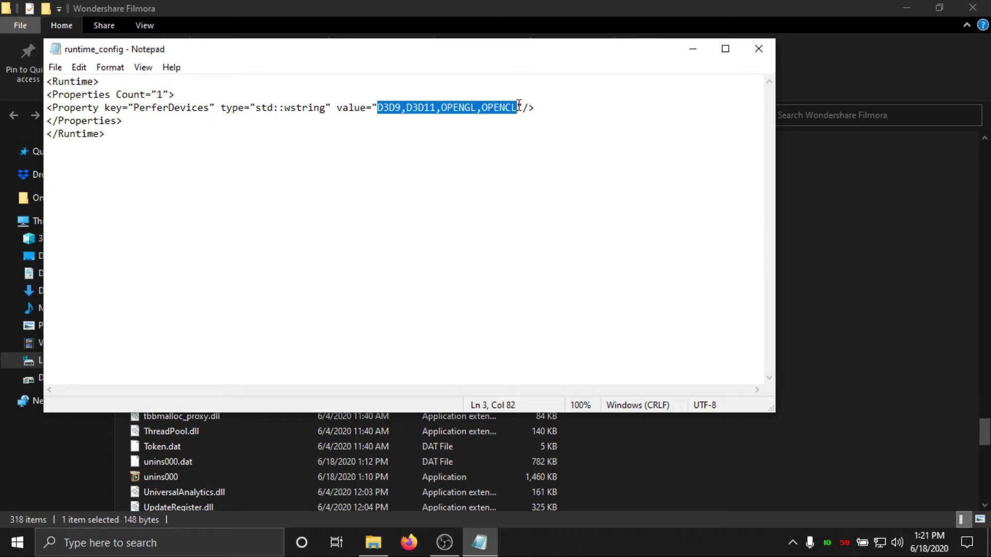
text(D3D)
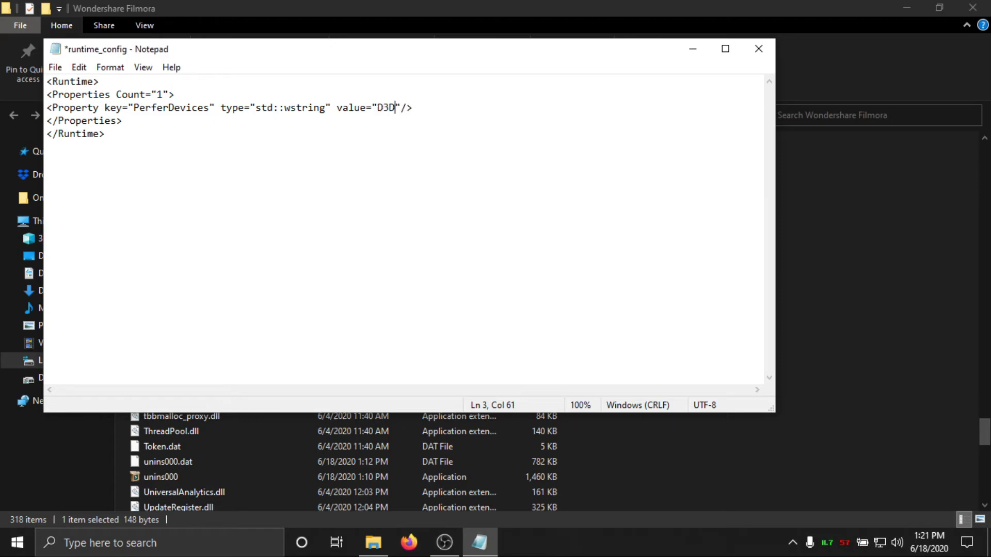
text(12)
click(55, 67)
click(93, 132)
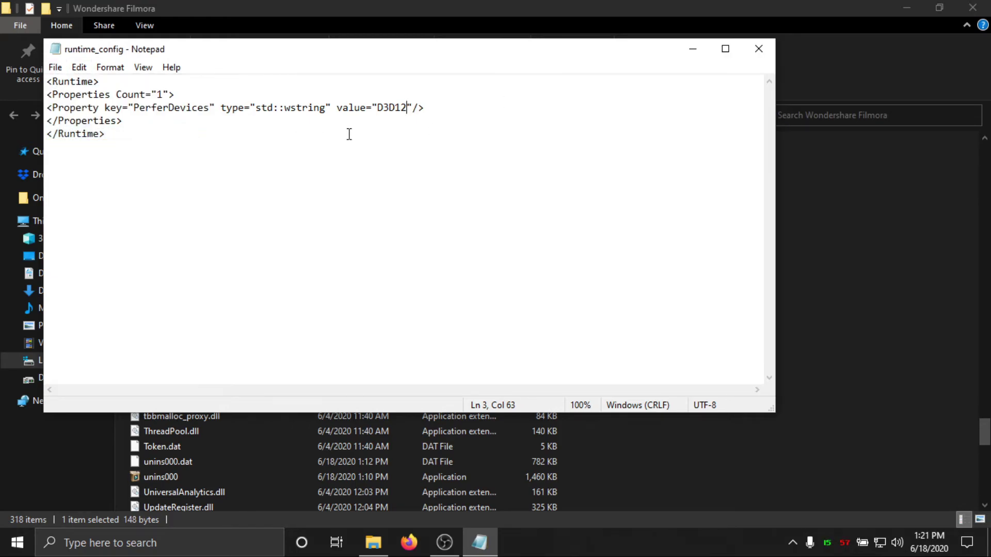
click(749, 51)
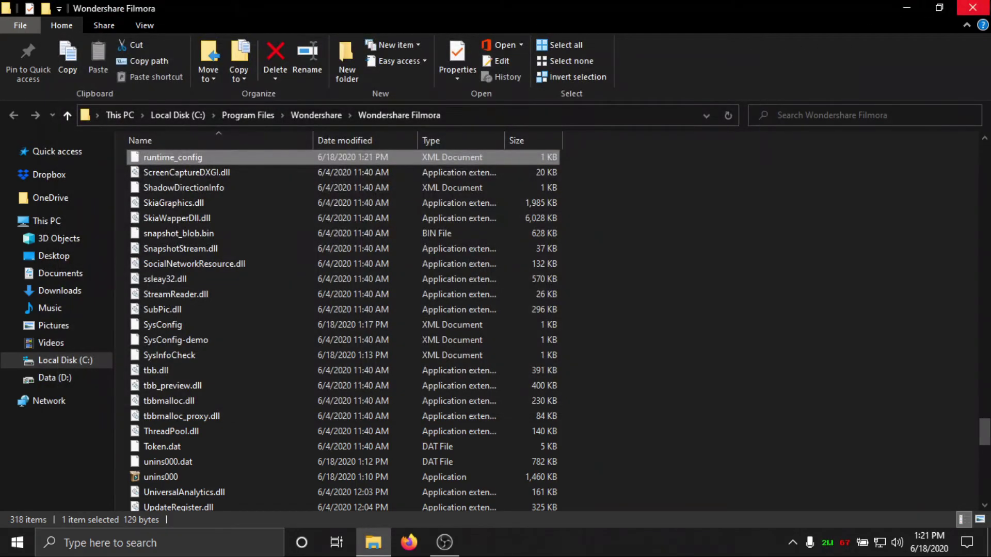
Close the Wondershare Filmora folder window and refresh the desktop
click(972, 7)
right_click(506, 63)
click(587, 131)
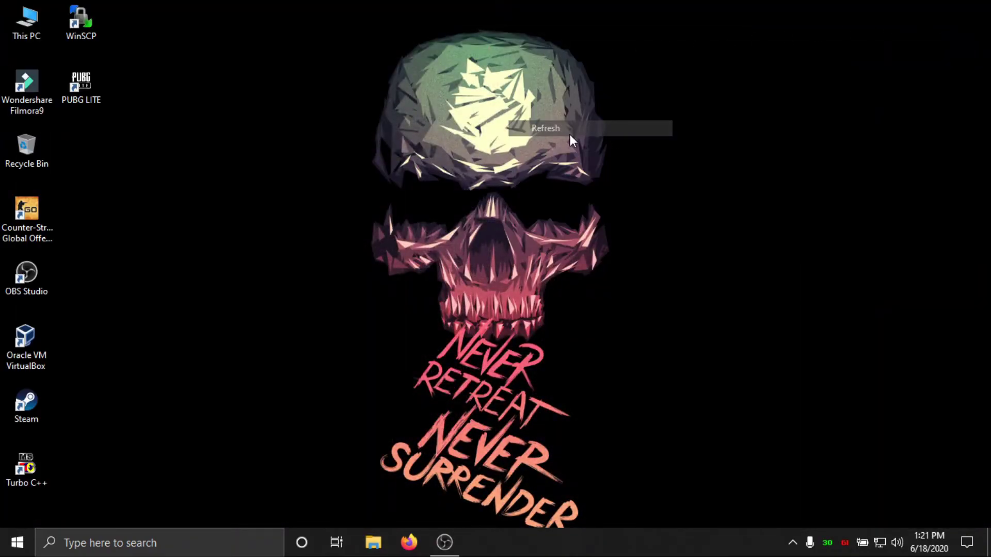
Run Wondershare Filmora9 as administrator from its desktop shortcut and refresh the desktop while it loads
right_click(23, 93)
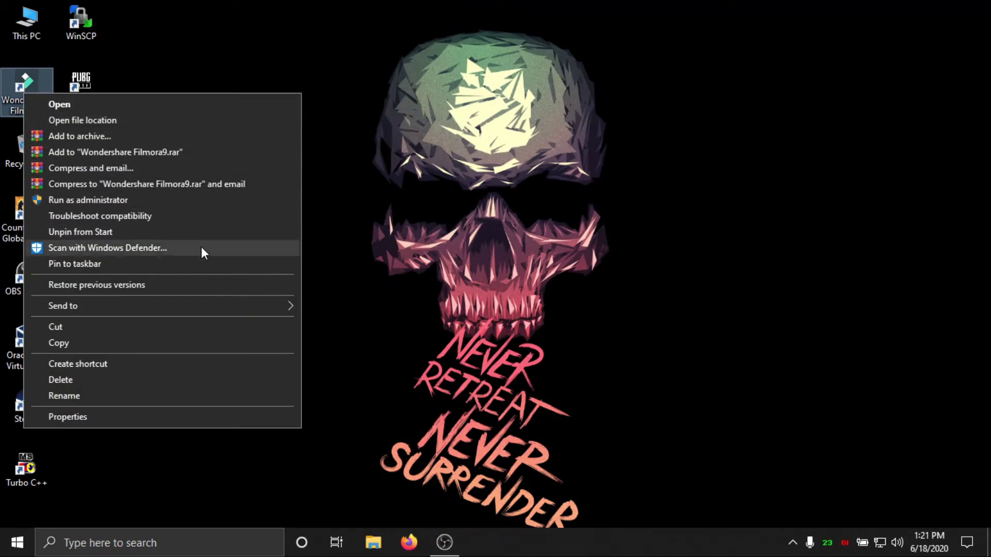
click(232, 200)
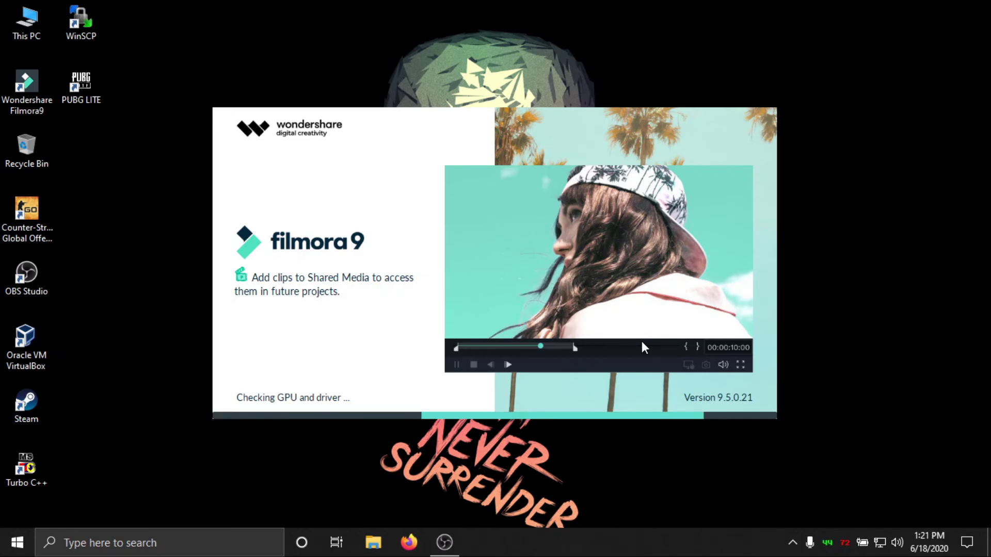
right_click(928, 238)
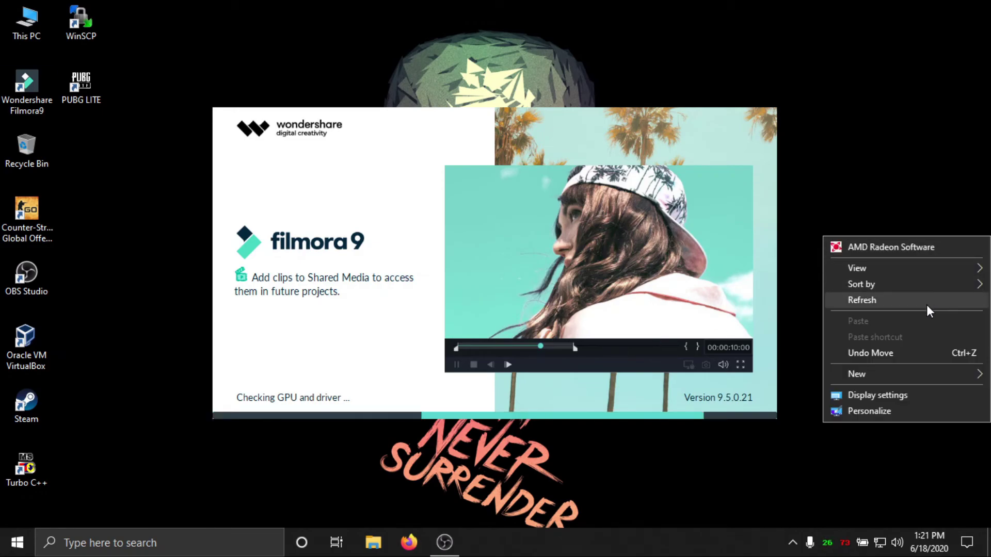
click(928, 302)
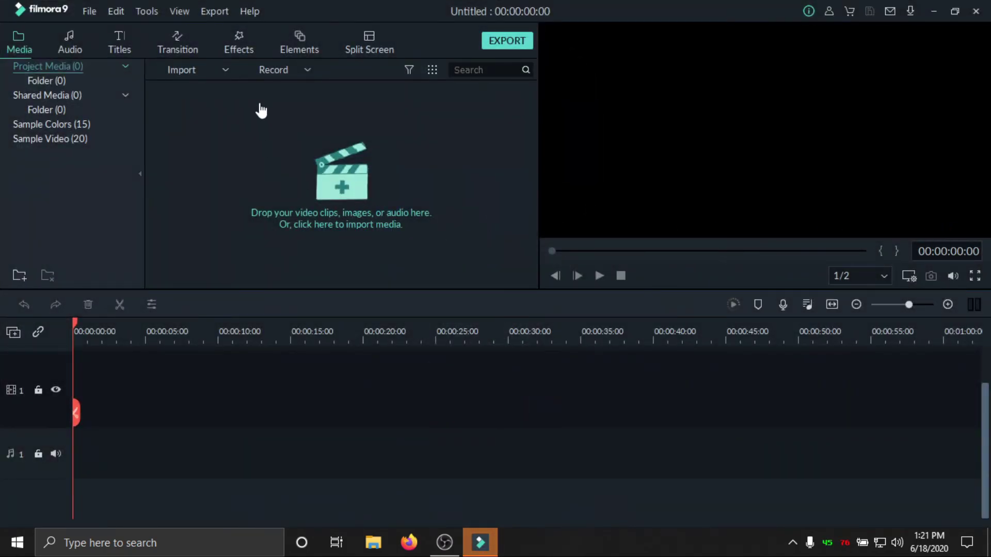
Check the Filmora9 version in the program's About information and close it
click(253, 14)
click(280, 285)
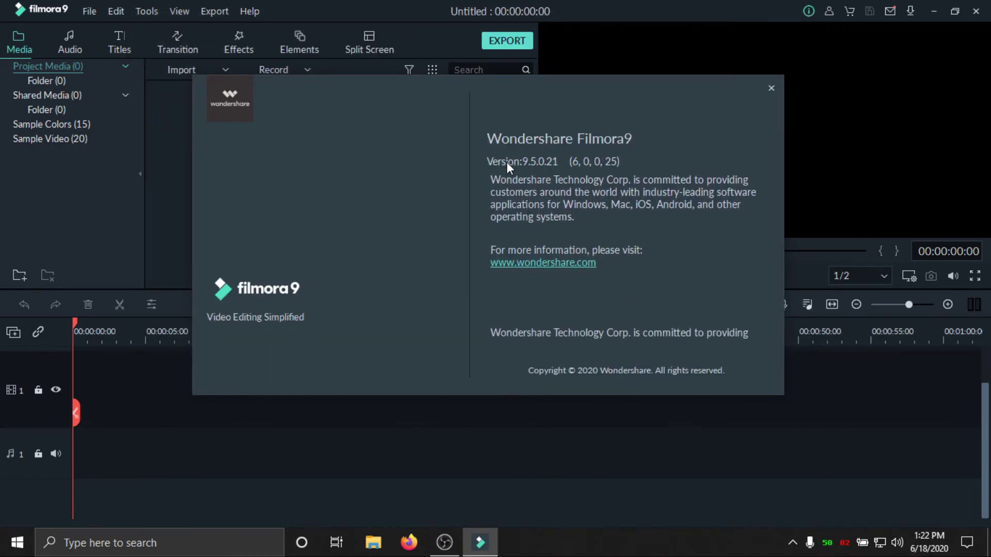
click(771, 88)
click(354, 186)
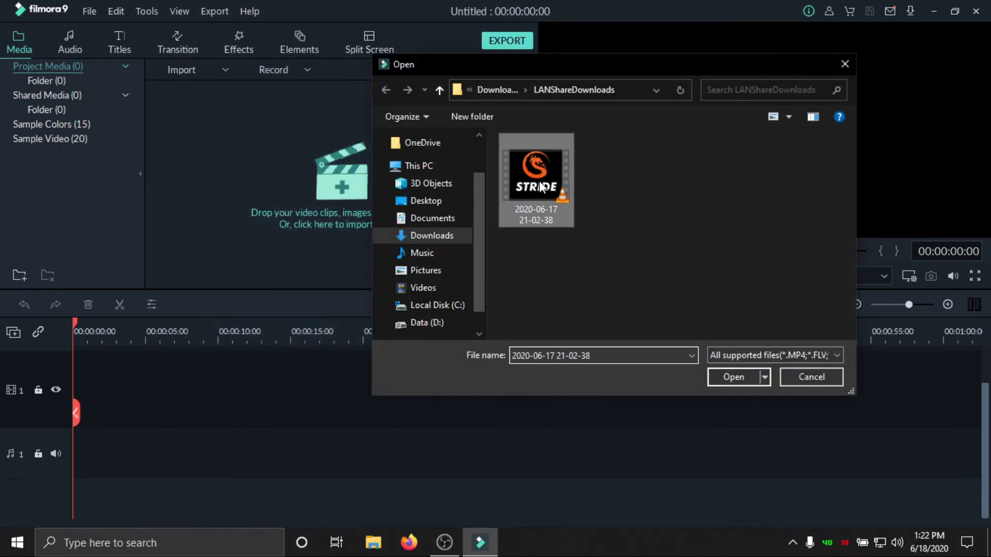
double_click(536, 178)
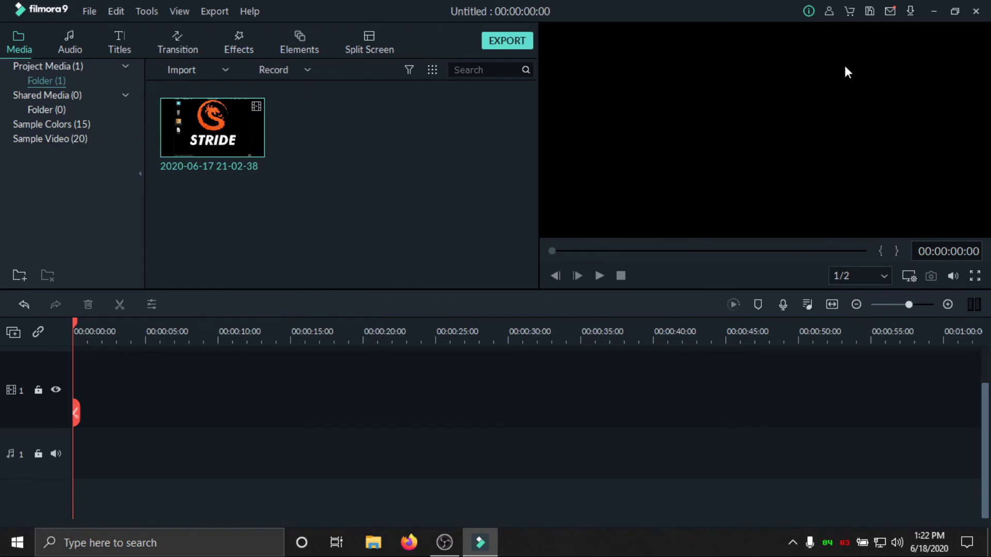